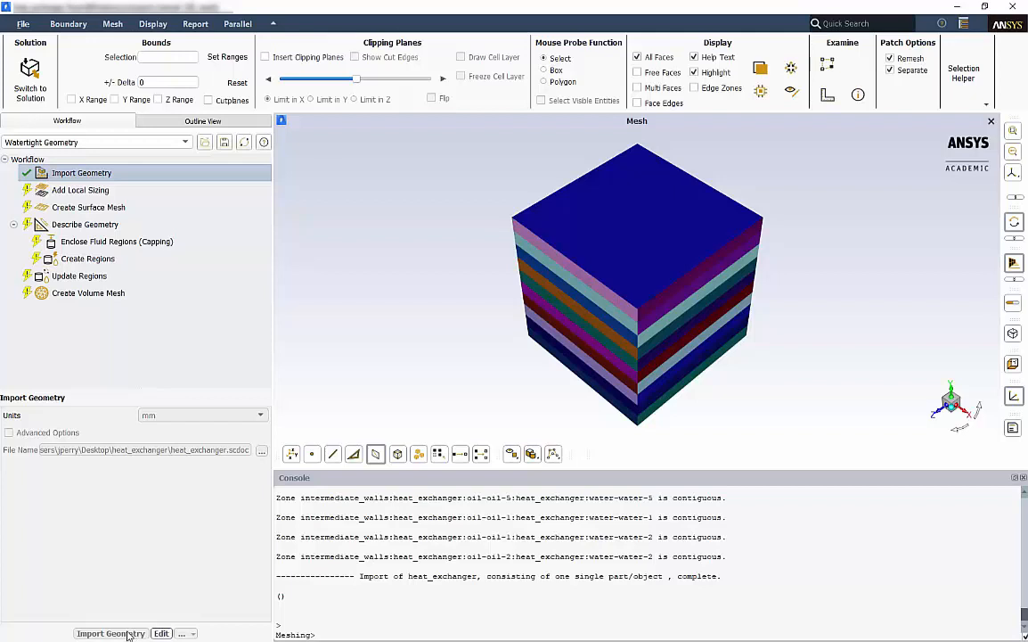
- Complete the local sizing task of the watertight workflow without adding any local sizing
left_click(98, 191)
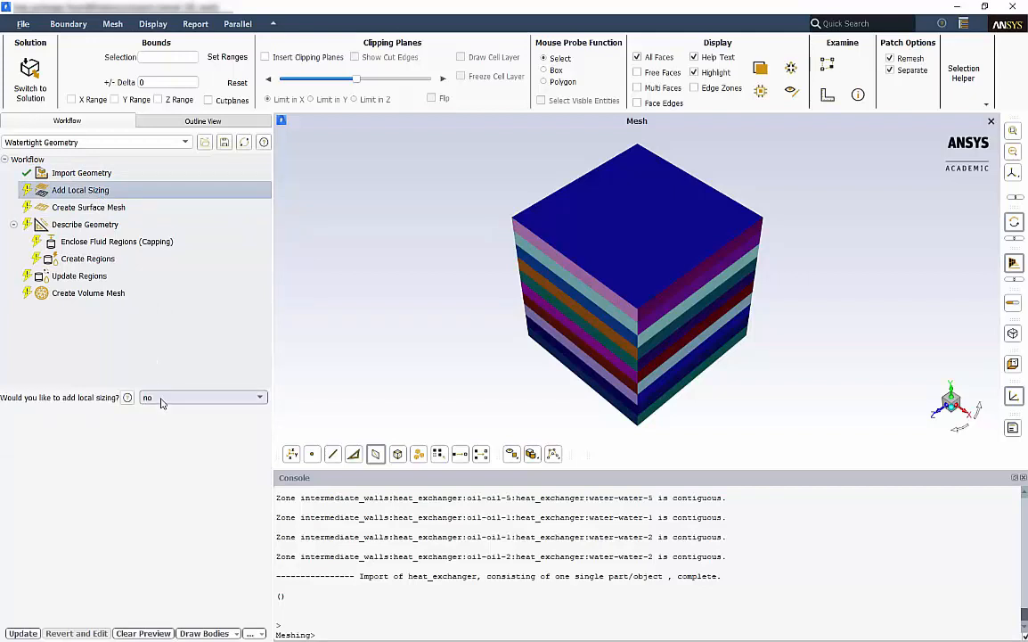
left_click(24, 633)
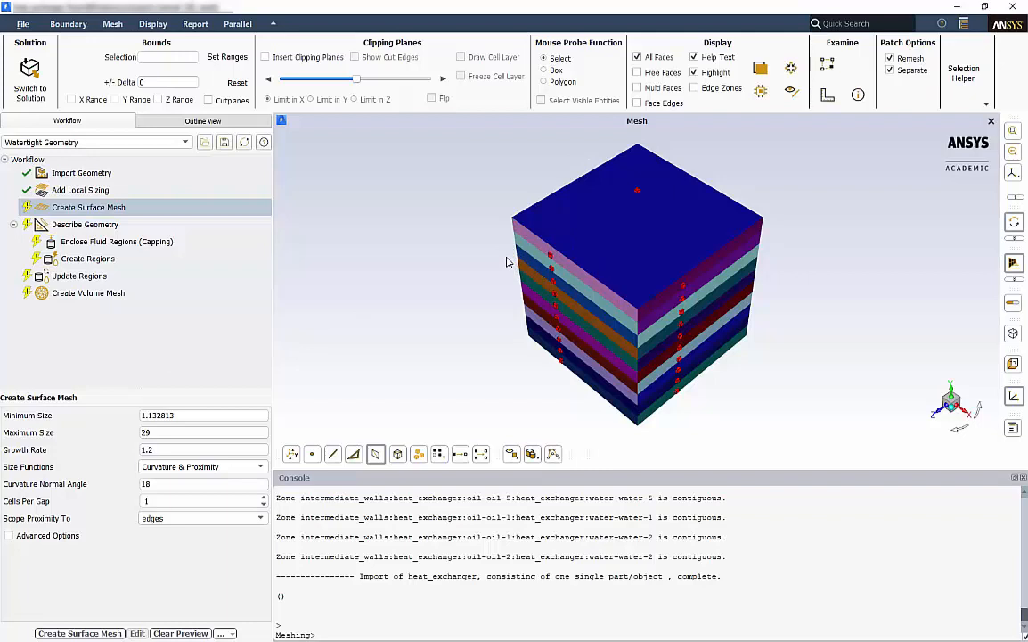
- Generate the surface mesh with a minimum size of 8 and a maximum size of 25
left_click(244, 415)
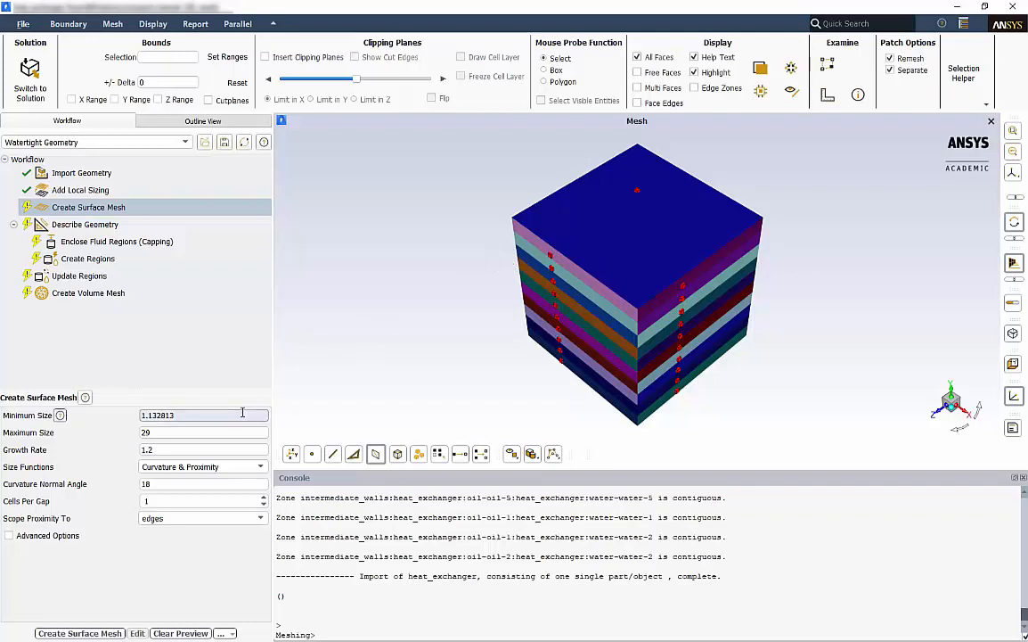
scroll(607, 297, "up", 10)
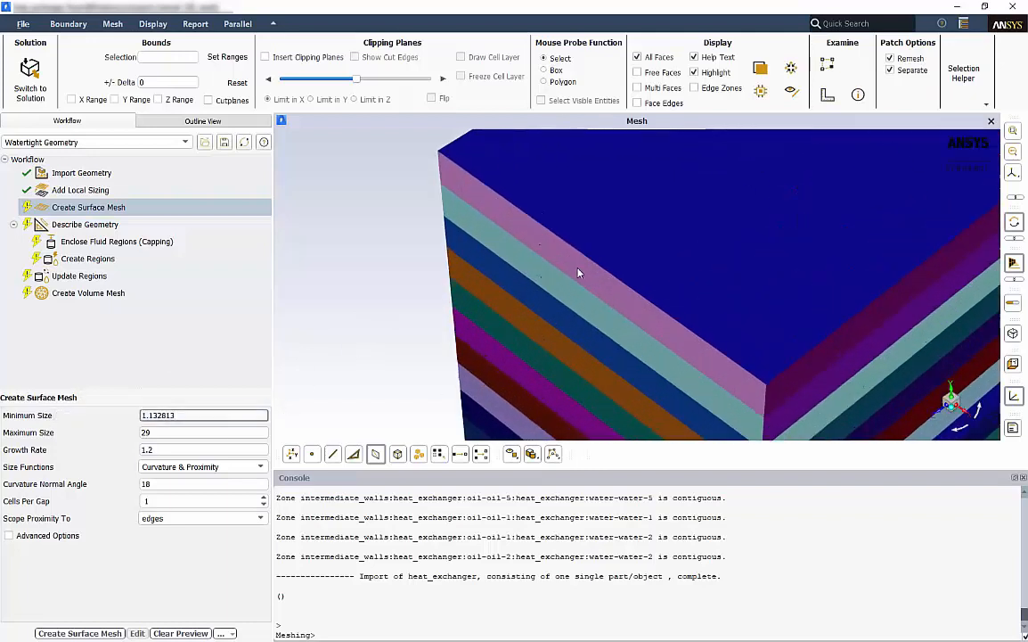
scroll(511, 236, "up", 2)
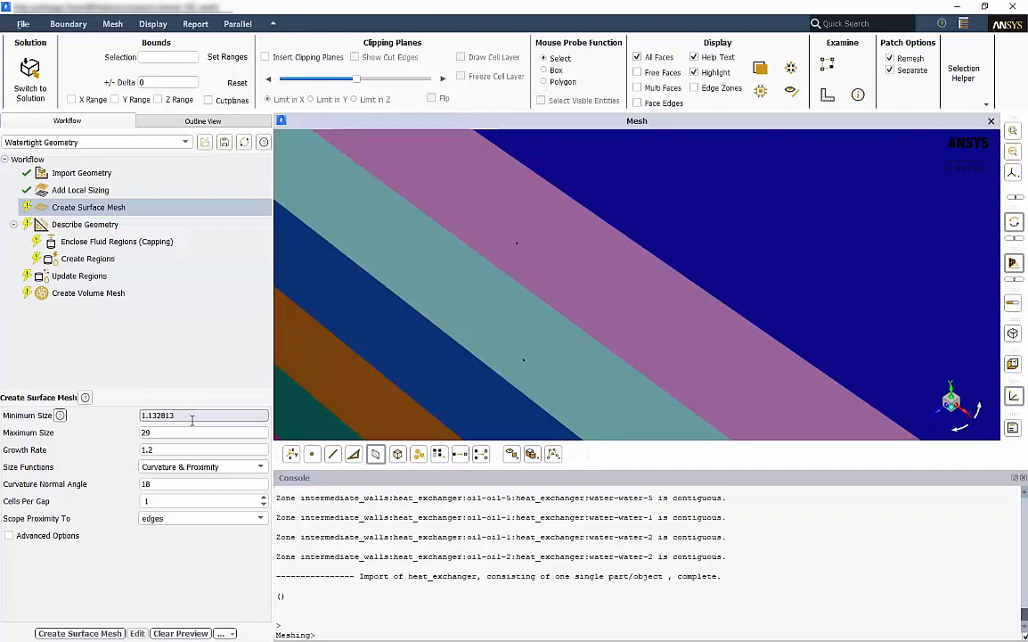
left_click_drag(195, 415, 73, 416)
type("8")
key("Return")
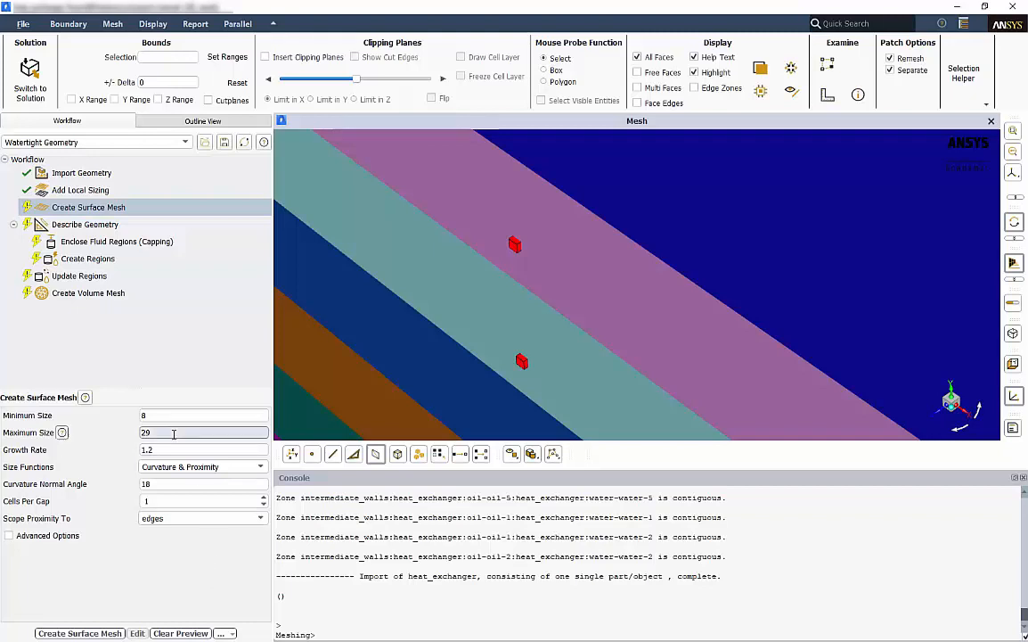
left_click_drag(174, 432, 143, 432)
type("25")
key("Return")
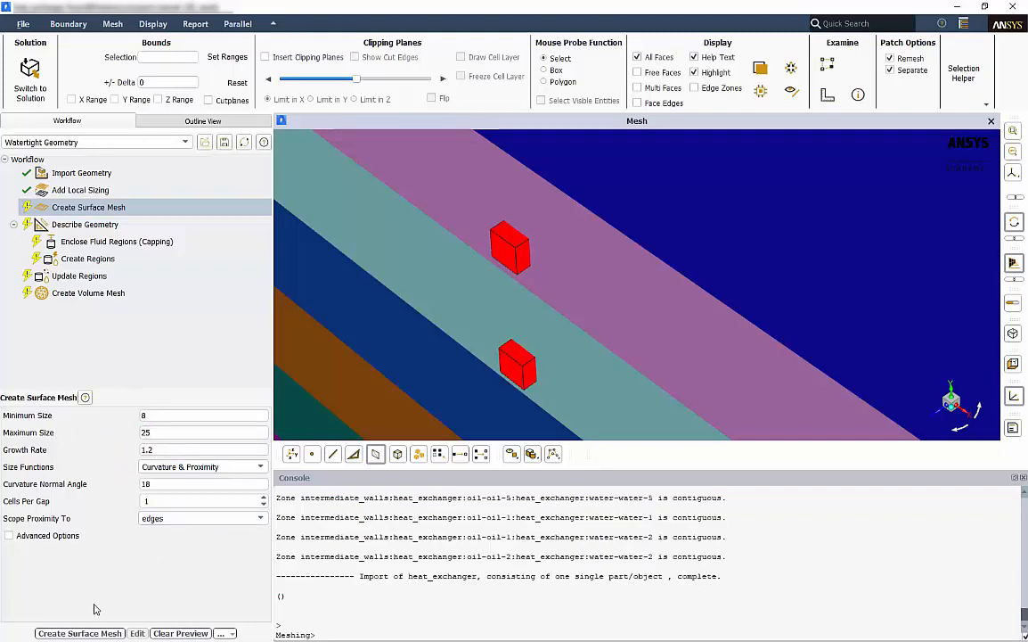
left_click(80, 633)
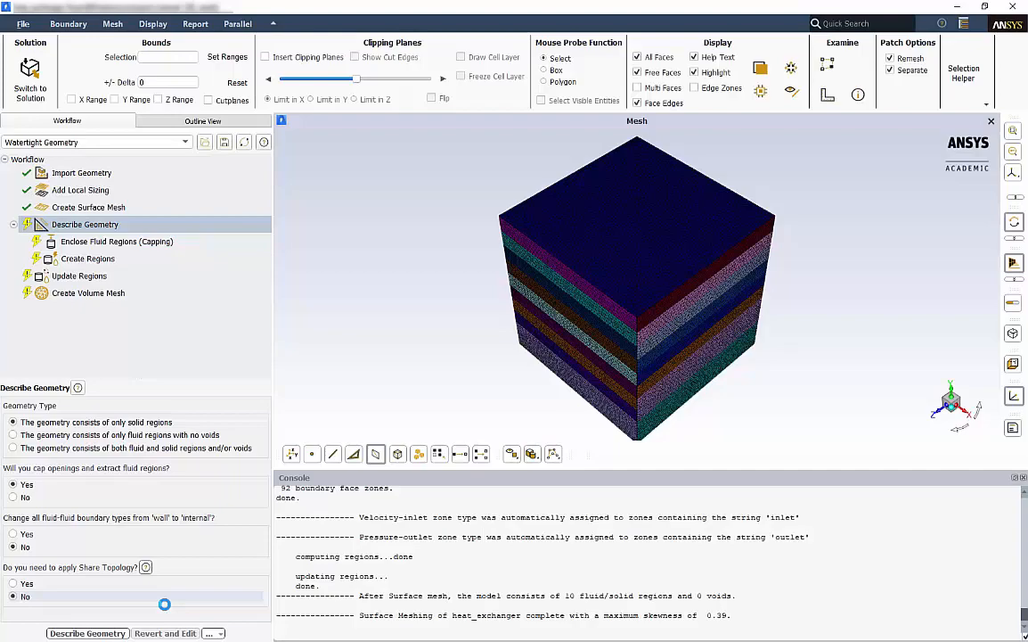
- Inspect the surface mesh and describe the geometry as consisting of only fluid regions with no voids
scroll(631, 300, "up", 4)
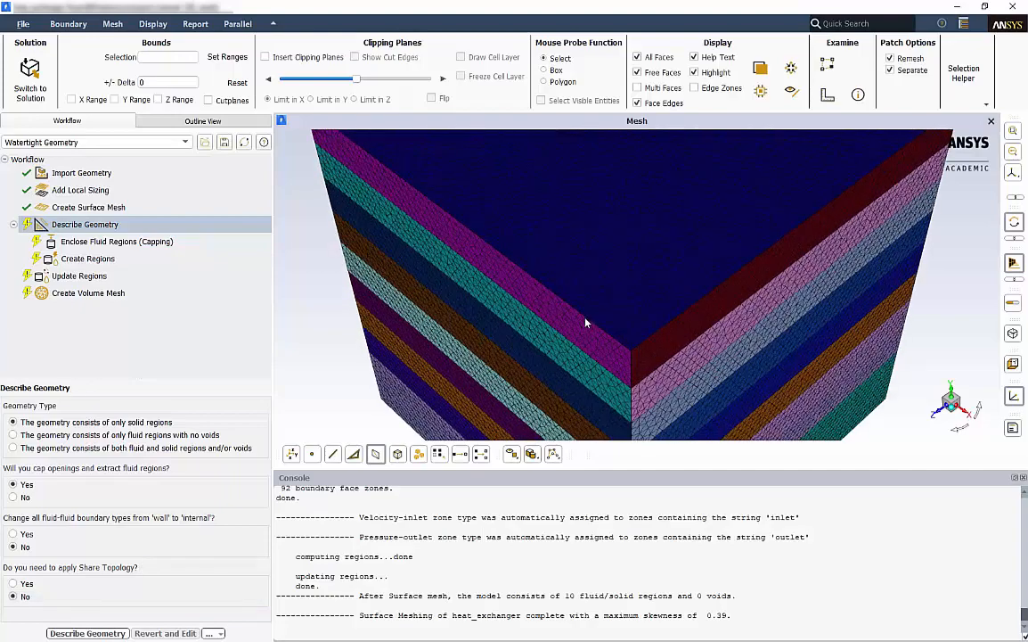
left_click_drag(586, 322, 645, 268)
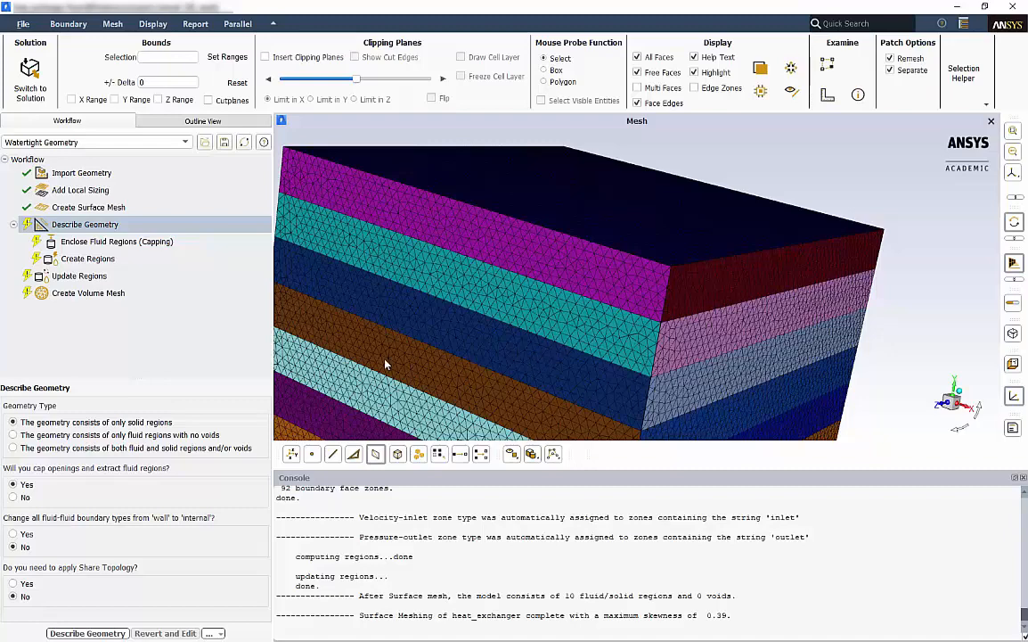
left_click(239, 436)
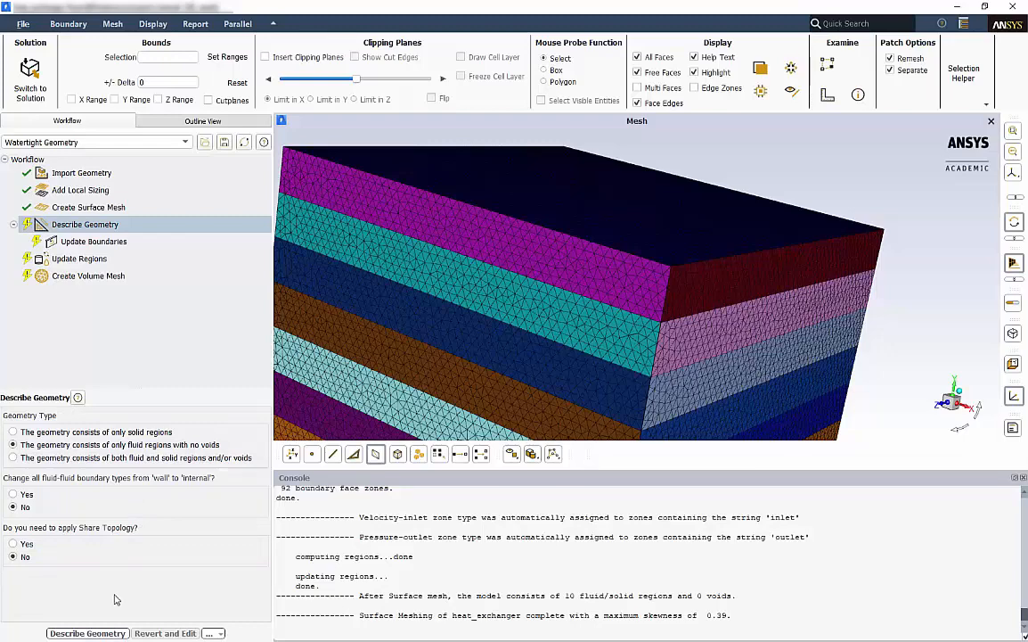
left_click(94, 632)
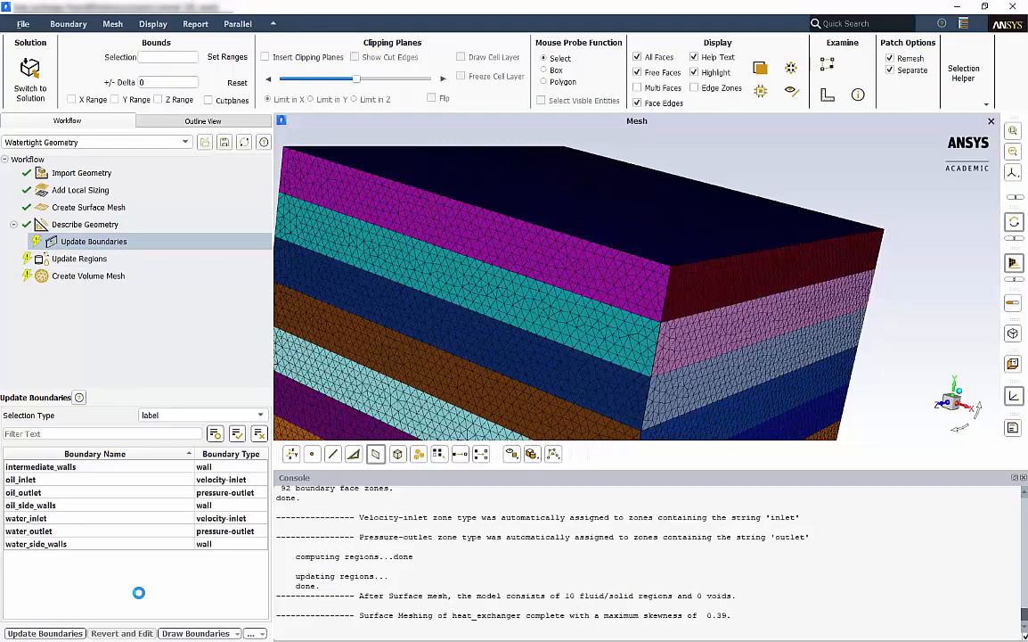
- Highlight the intermediate_walls, oil_side_walls and water_side_walls boundaries to check them, and clear the selection
left_click(55, 467)
left_click(63, 506)
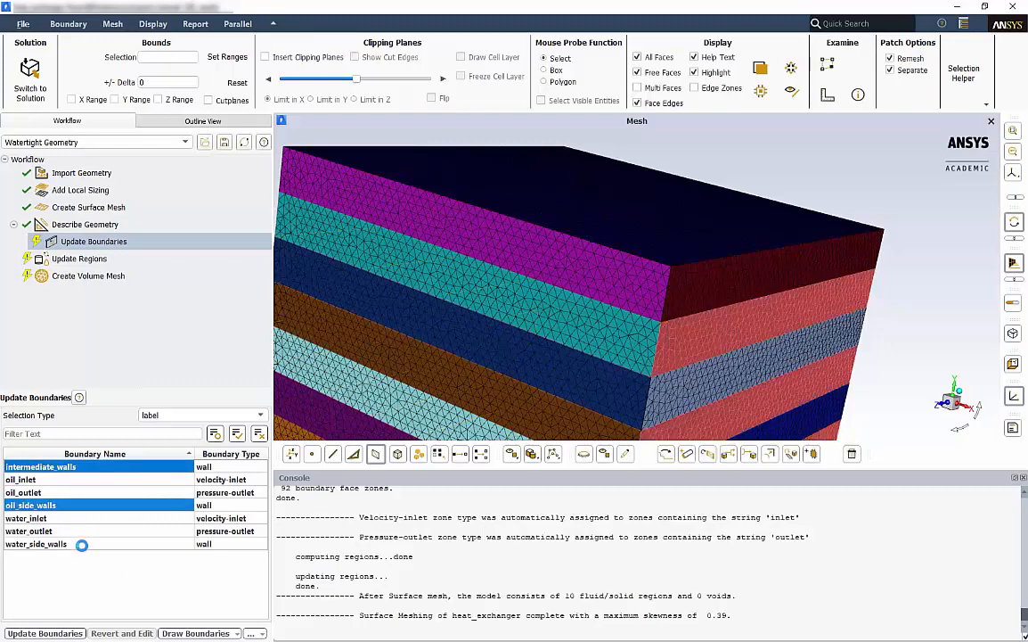
left_click(76, 544)
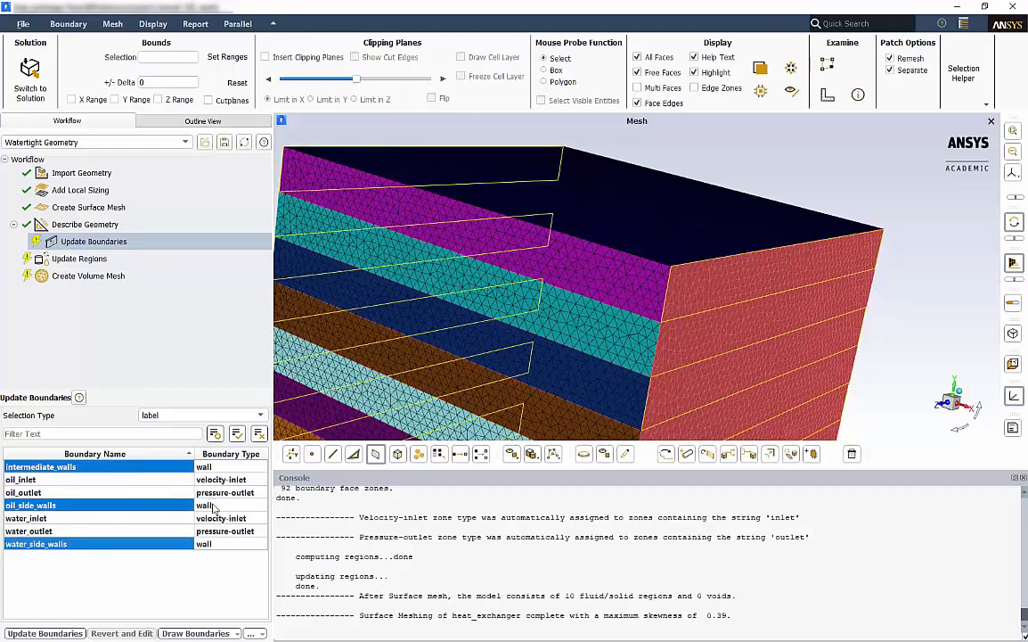
left_click(148, 466)
left_click(124, 505)
left_click(112, 544)
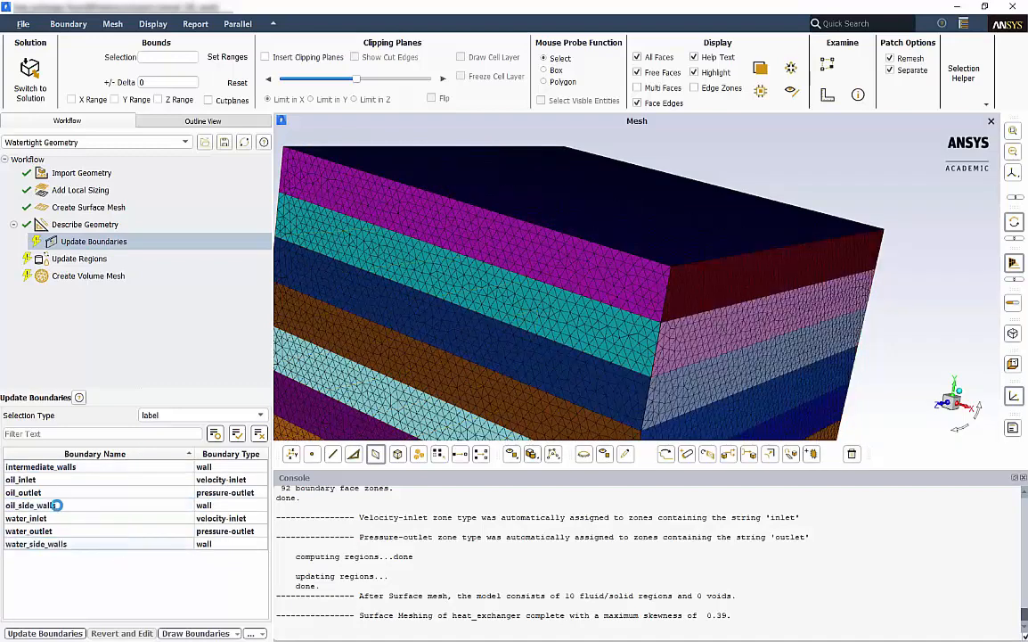
- Change the boundary type of oil_inlet and water_inlet to mass-flow-inlet
left_click(40, 480)
left_click(116, 518)
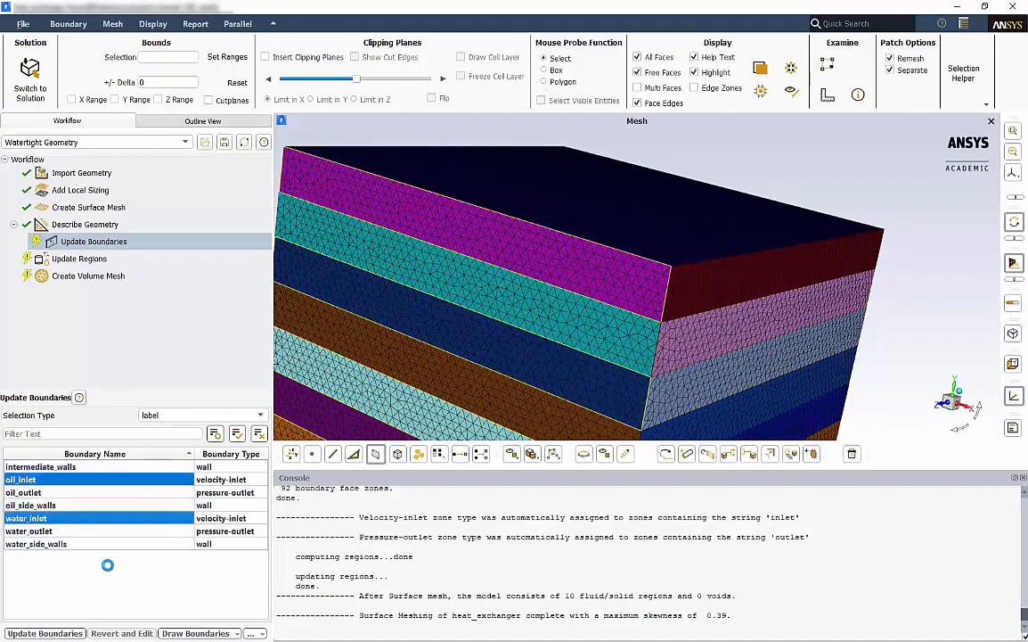
left_click(223, 480)
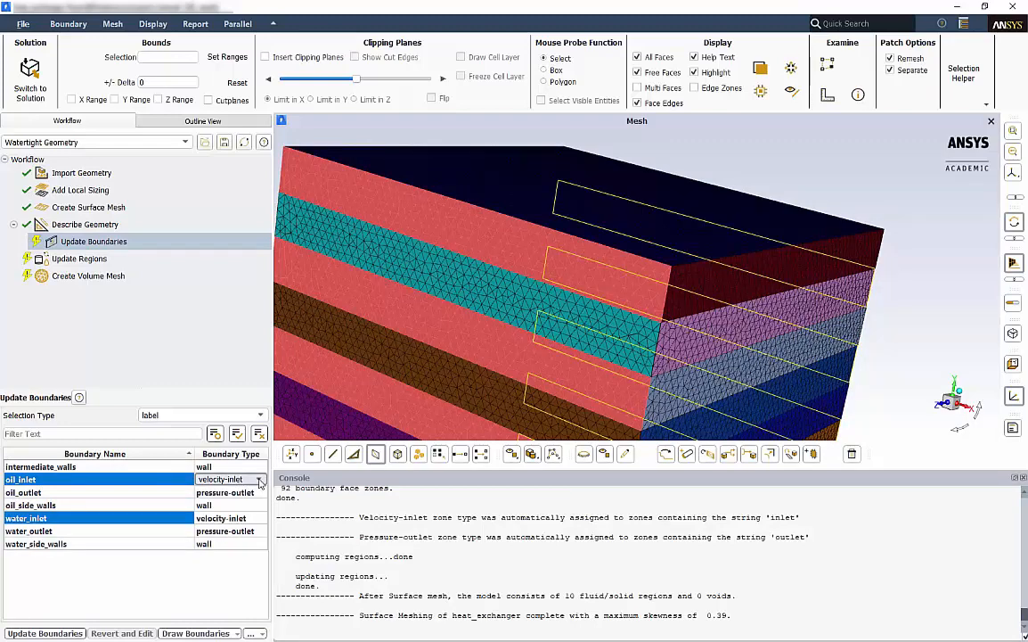
left_click(260, 480)
left_click(243, 528)
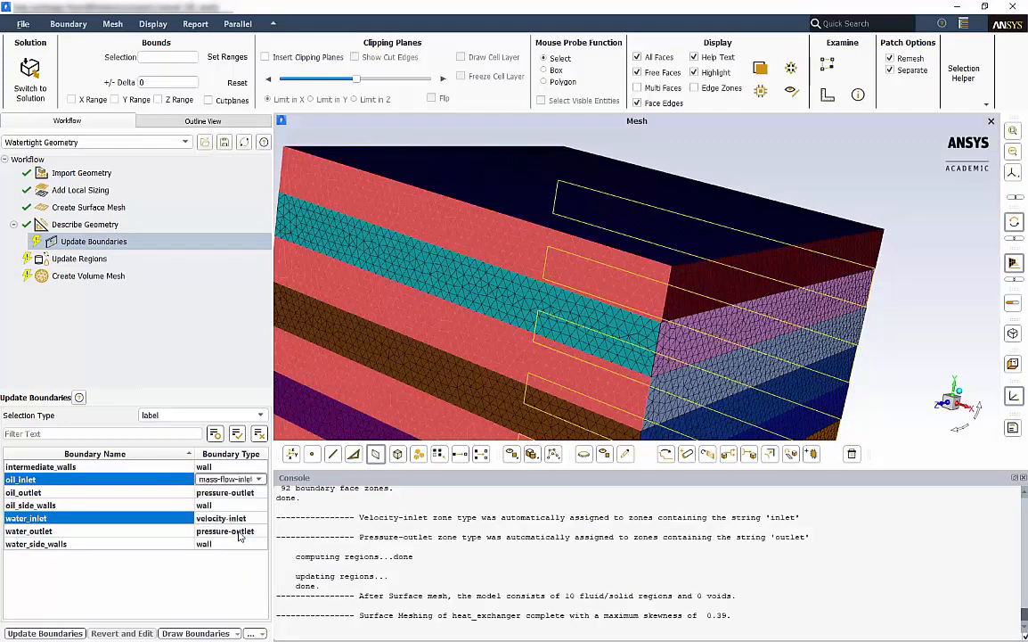
left_click(236, 518)
left_click(259, 518)
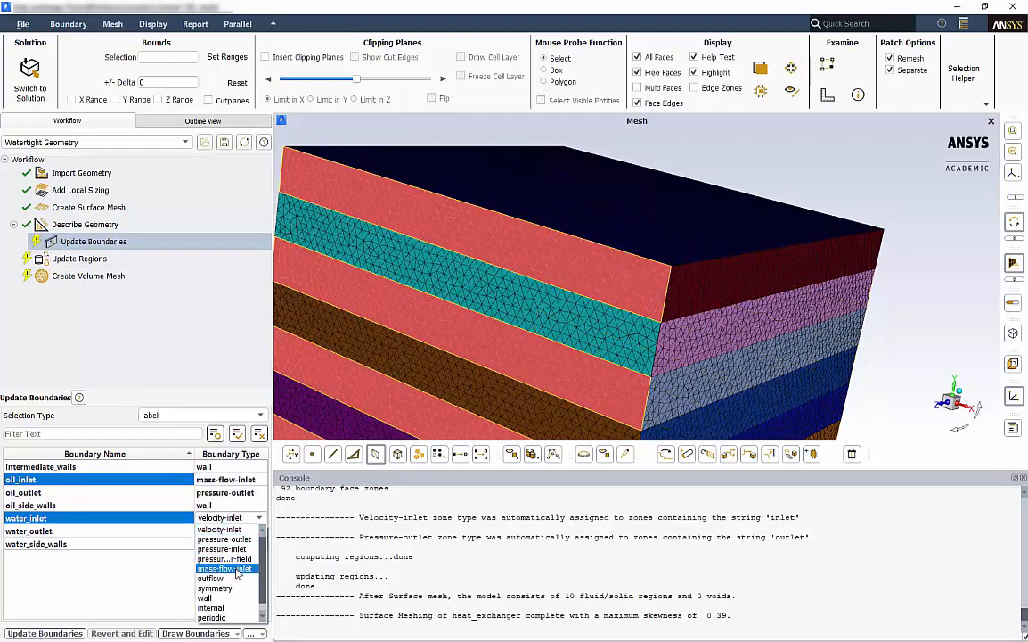
left_click(218, 500)
left_click(156, 479)
- Highlight the oil_outlet and water_outlet boundaries to check them, and apply the boundary updates
left_click(85, 492)
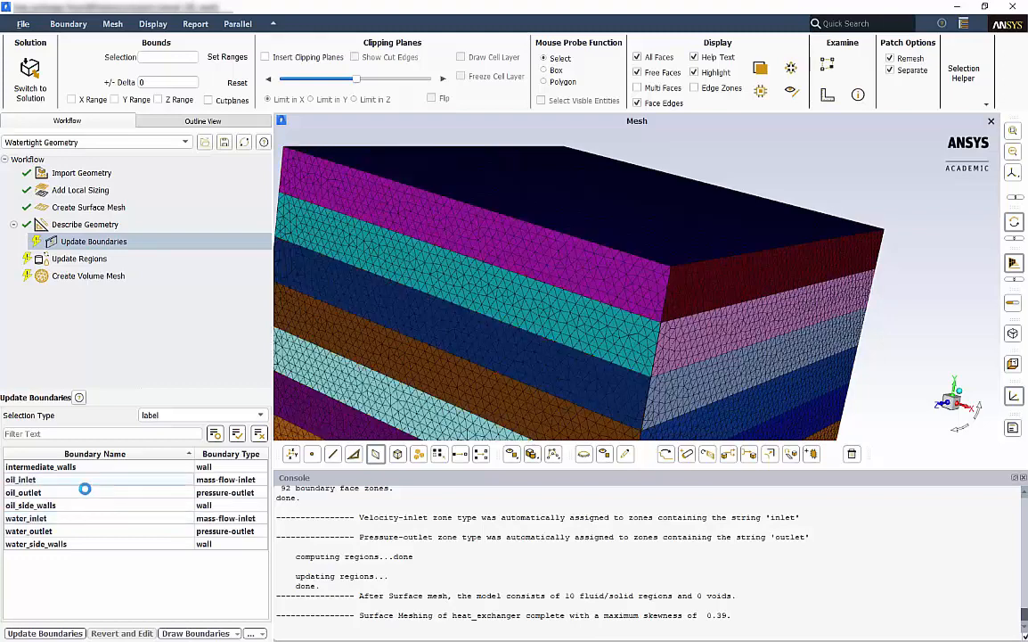
left_click(69, 532, "ctrl")
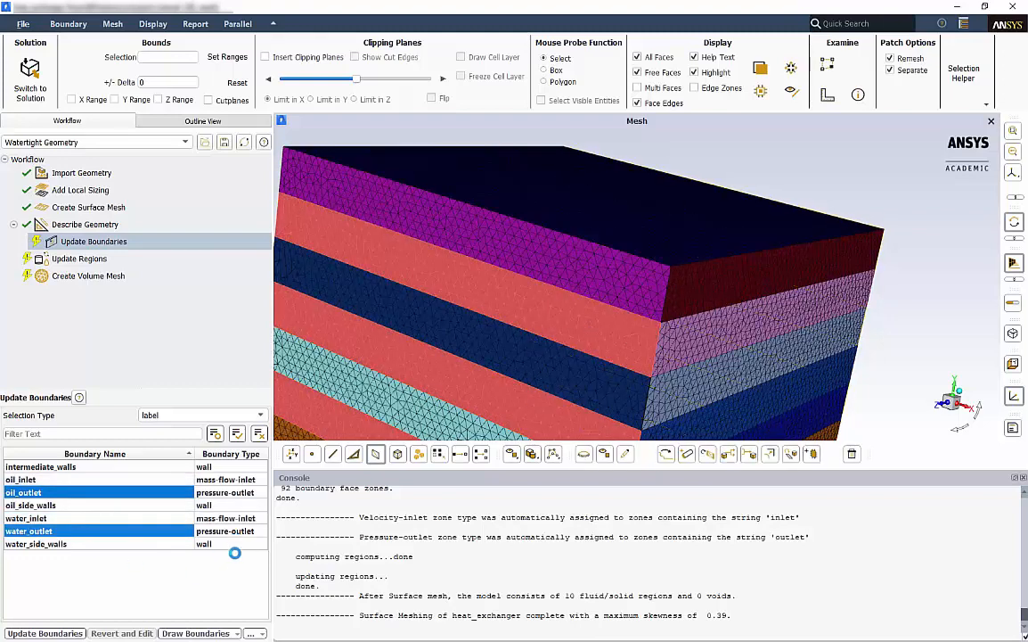
left_click(147, 492)
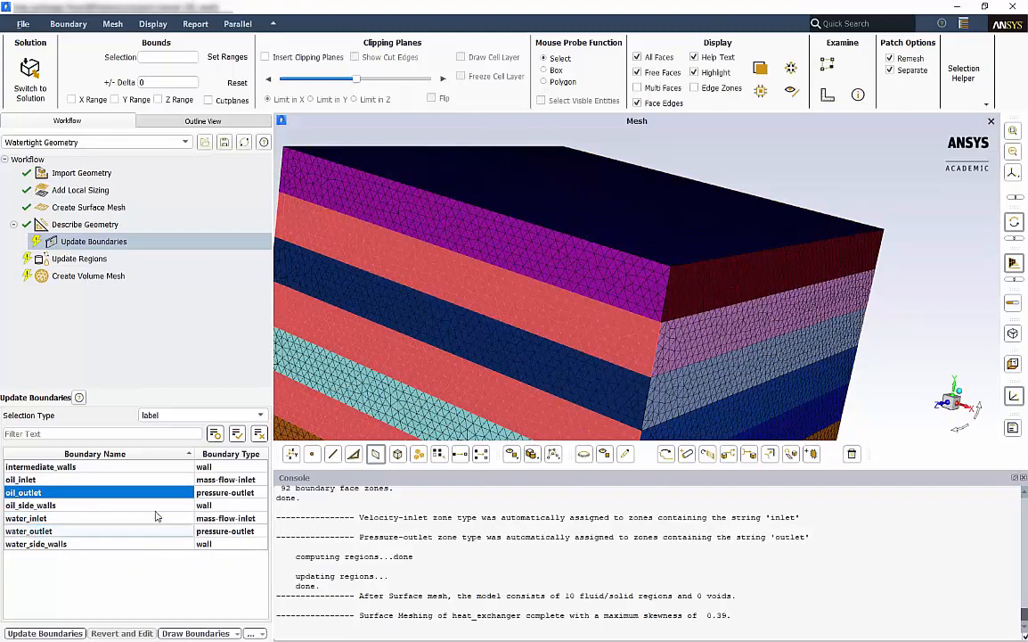
left_click(176, 582)
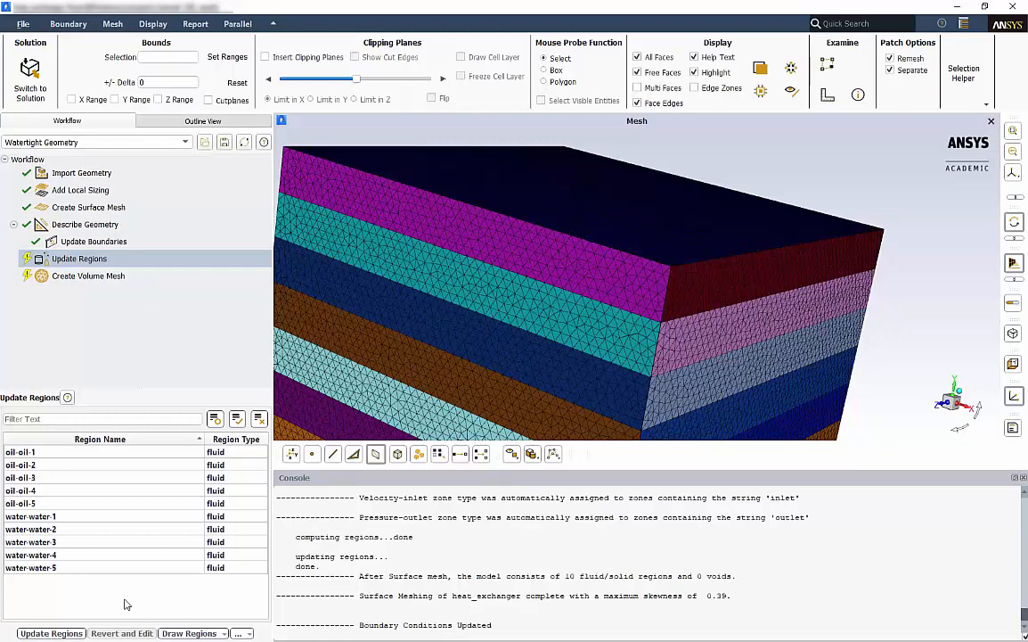
- Review the type options for region water-water-5, keep it as fluid, and update the regions
left_click(232, 568)
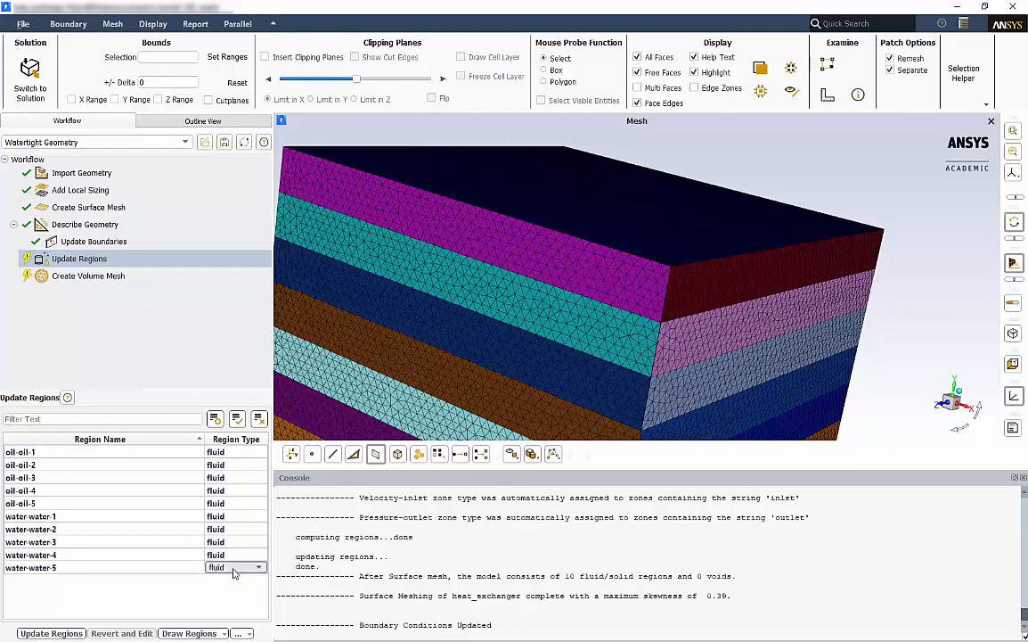
left_click(259, 569)
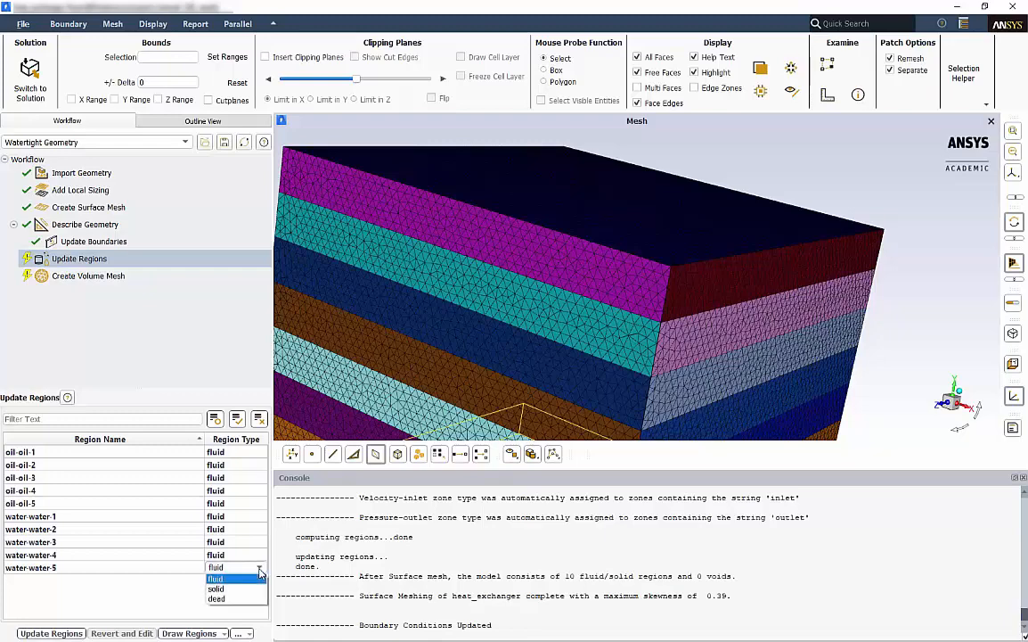
left_click(260, 569)
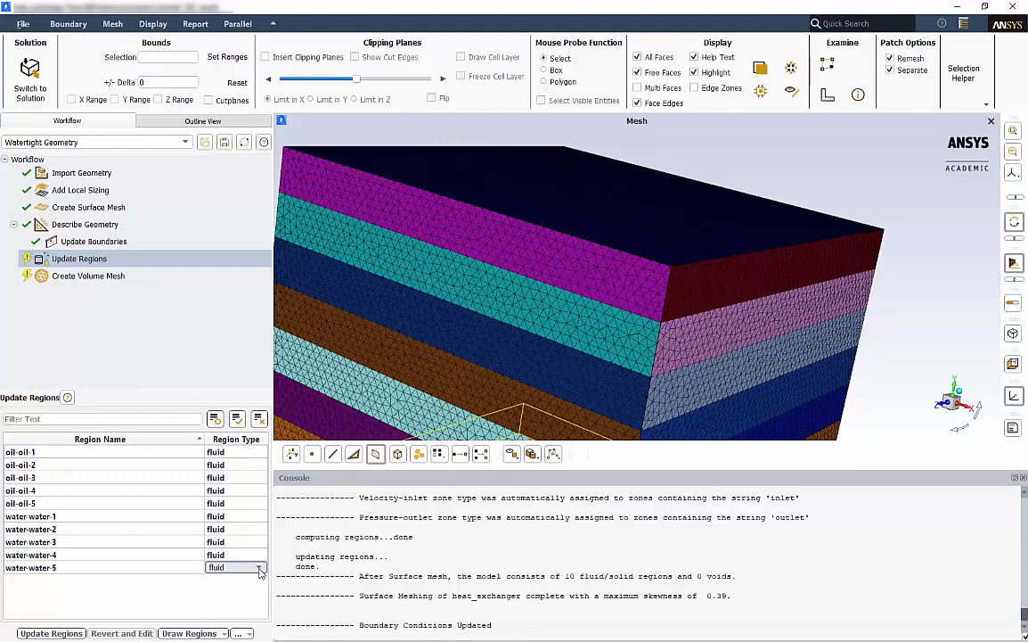
left_click(36, 632)
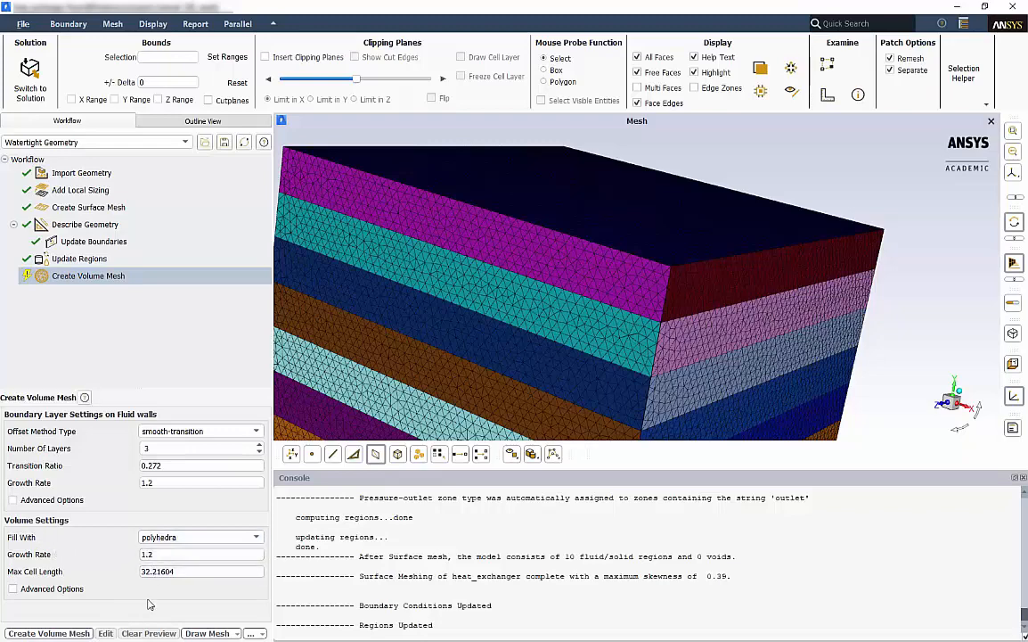
- Set the number of boundary layers to 4 and generate the polyhedra volume mesh
double_click(163, 449)
type("4")
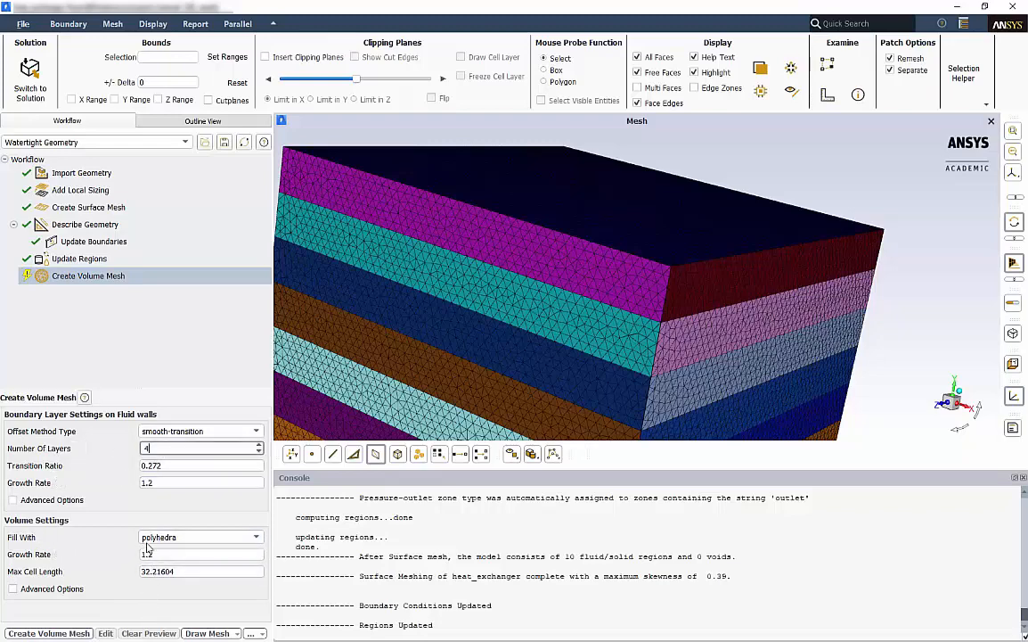
left_click(52, 633)
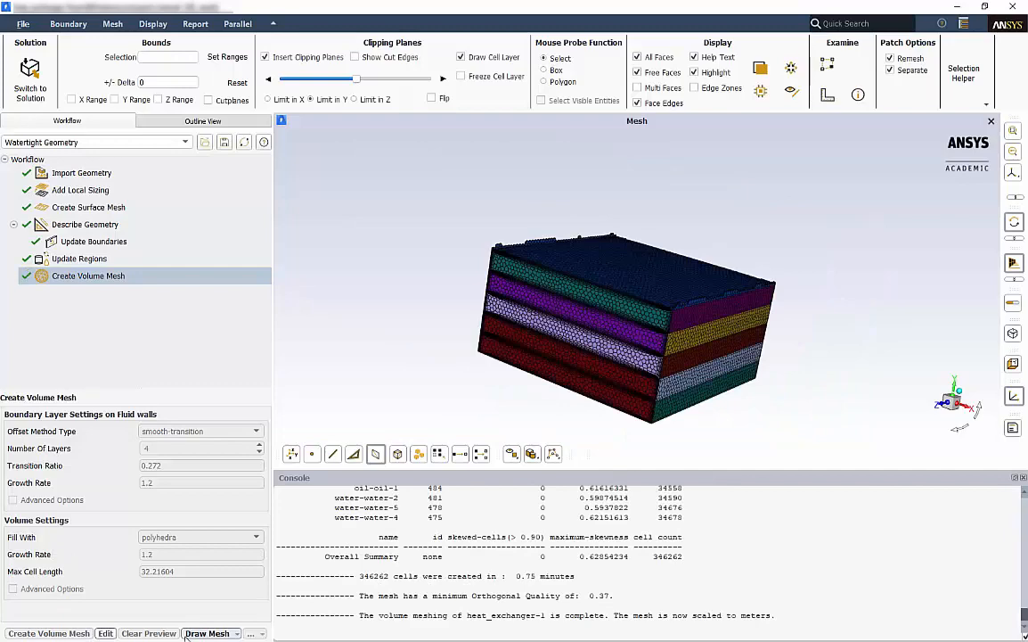
- Inspect the interior cells on a clipping plane limited in X, and turn the clipping plane off
left_click(276, 100)
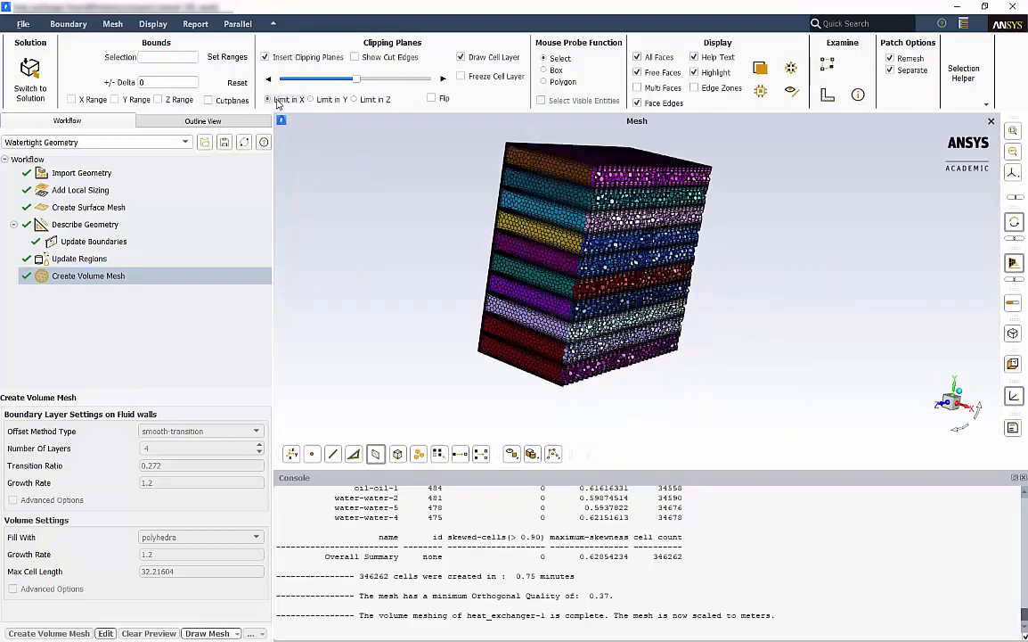
left_click_drag(346, 164, 564, 204)
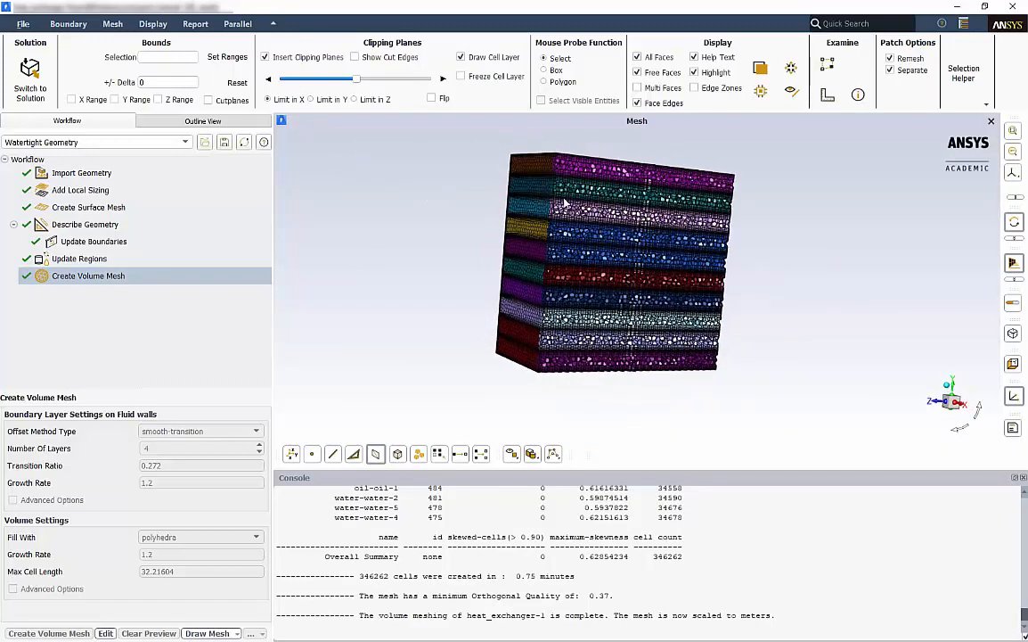
scroll(564, 204, "up", 5)
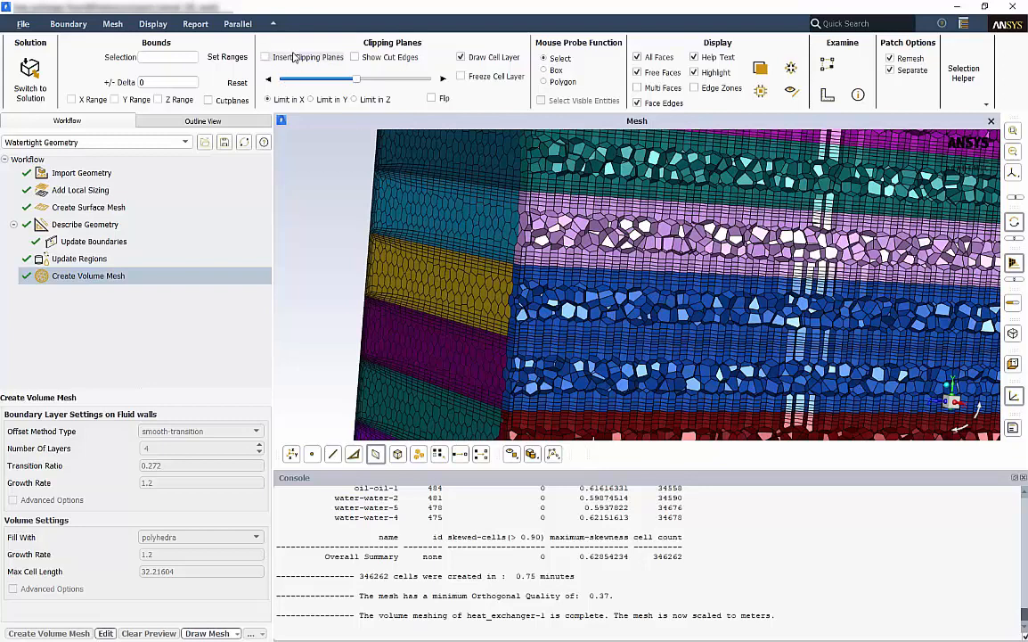
left_click(294, 57)
left_click(495, 229)
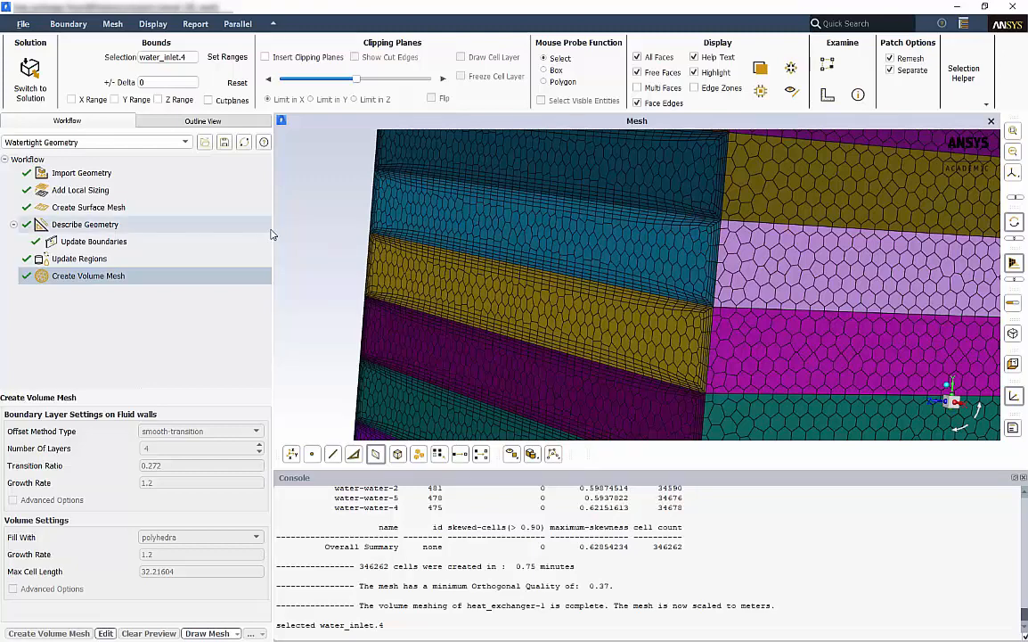
- Examine the volume mesh's overall cell count, maximum skewness and minimum orthogonal quality in the console summary
left_click_drag(685, 548, 653, 547)
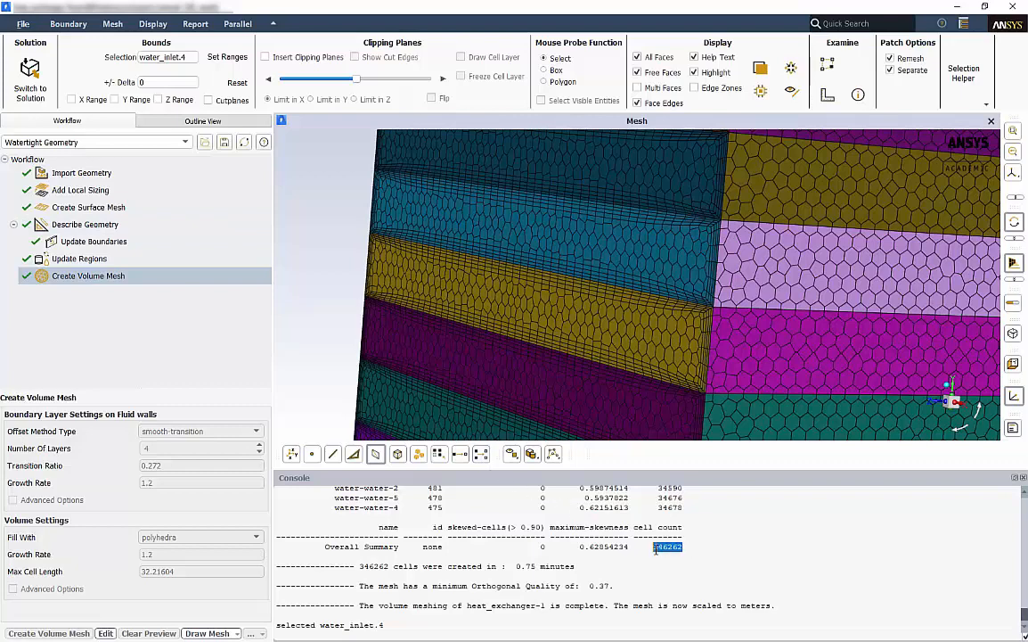
left_click(689, 546)
left_click_drag(631, 547, 575, 547)
left_click(574, 547)
double_click(597, 586)
left_click(621, 586)
- Write the mesh to the heat_exchanger folder as the binary file heat_exchanger.msh.gz
left_click(19, 23)
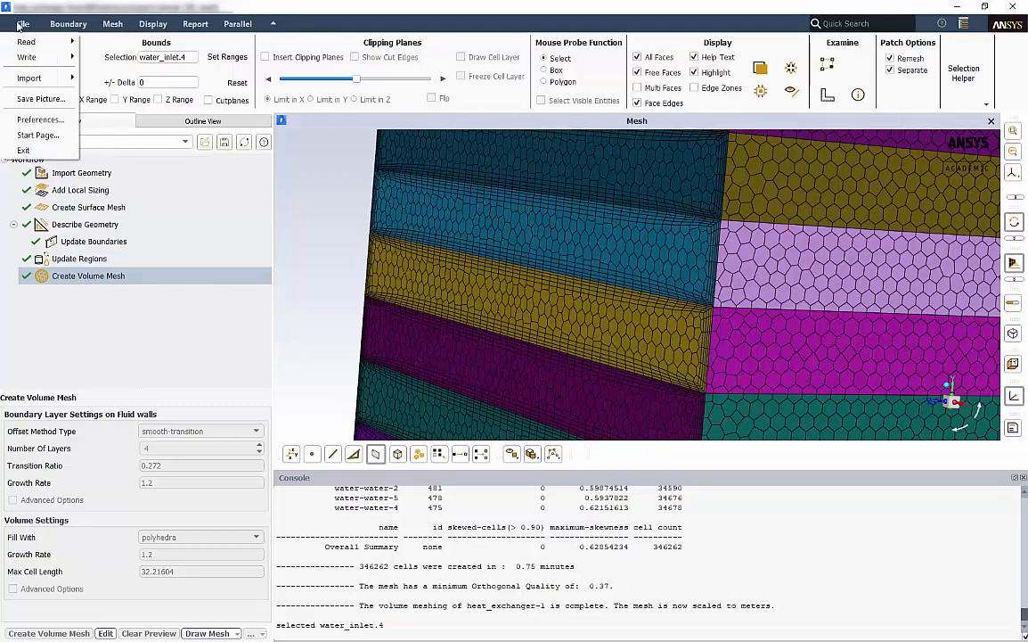
mouse_move(36, 57)
left_click(100, 57)
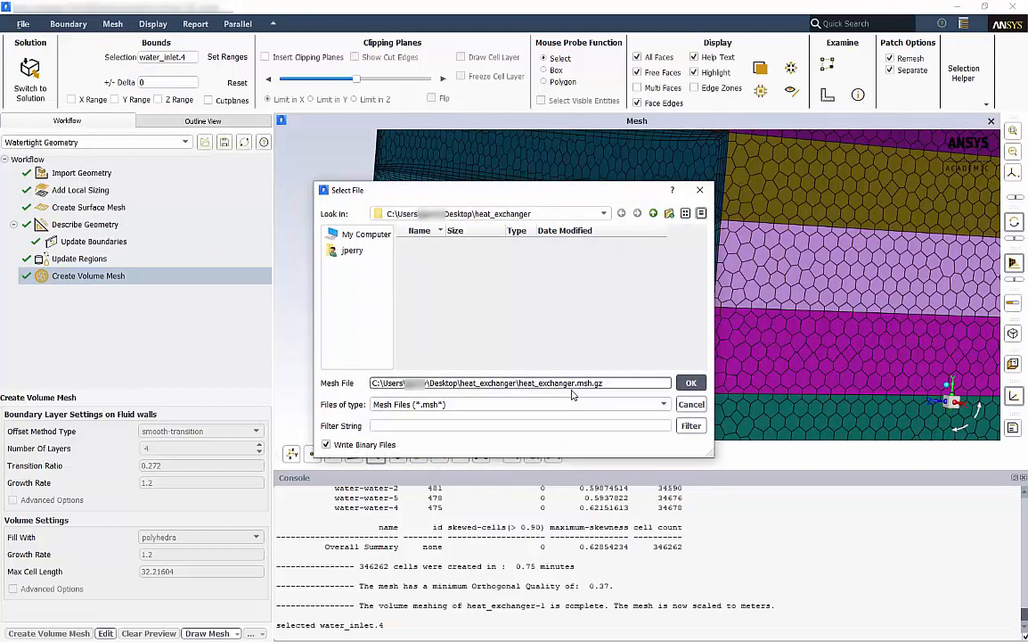
left_click(690, 383)
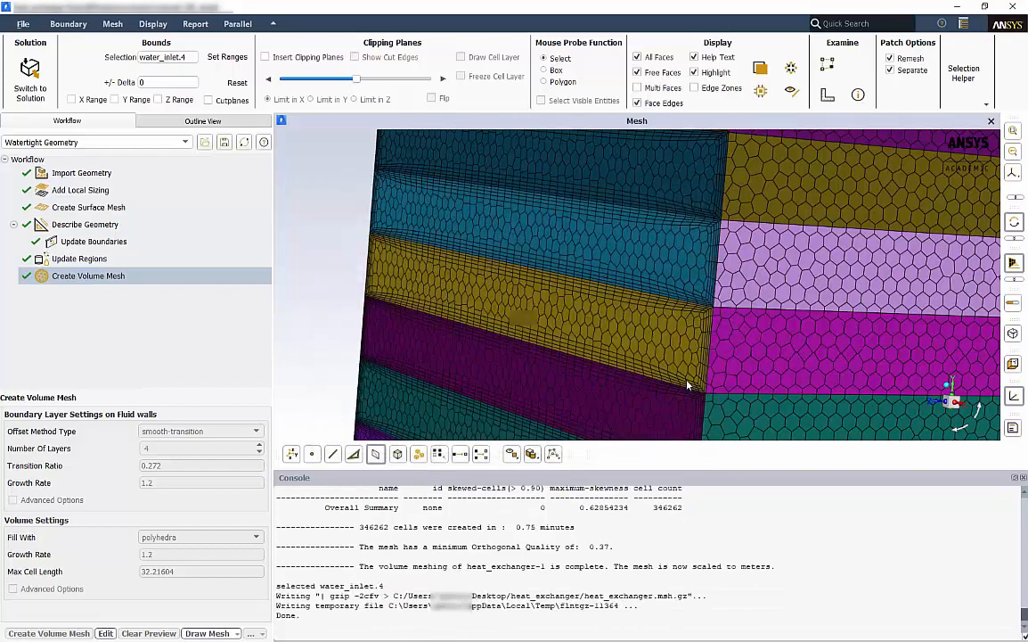